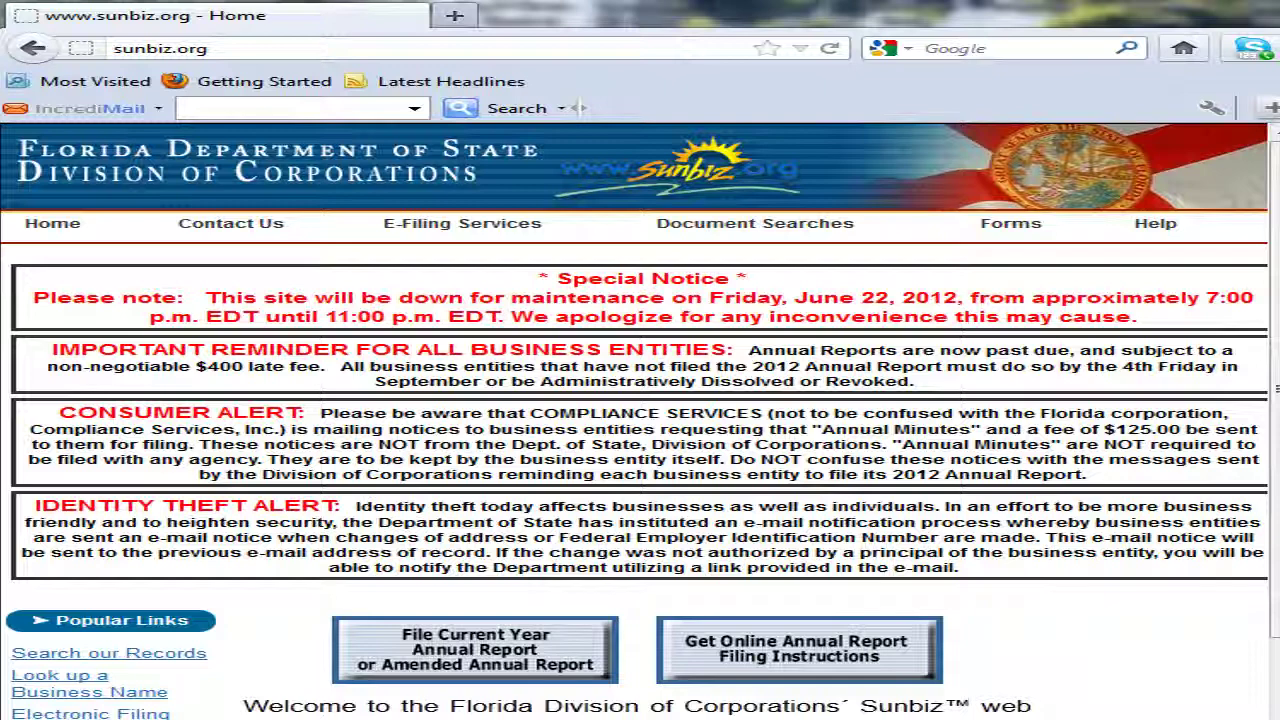
Open the e-filing for FL Profit Articles of Incorporation, accept the disclaimer terms and start a new filing
mouse_move(408, 231)
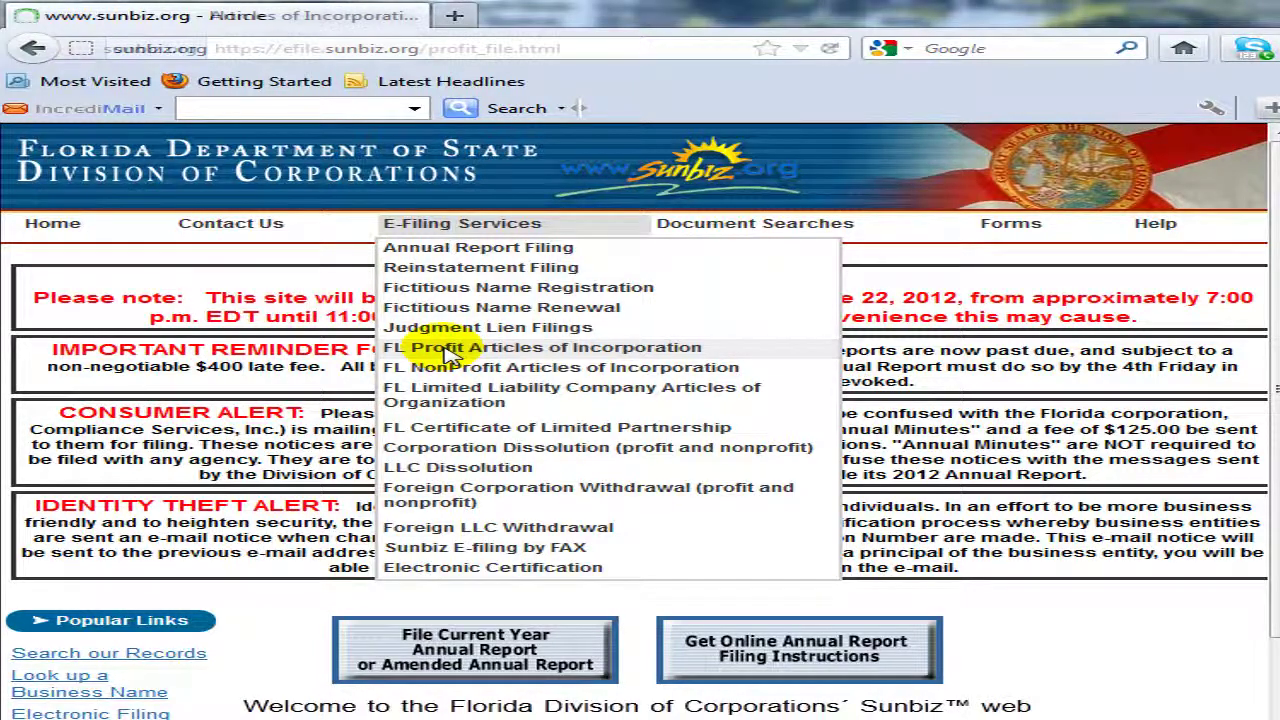
left_click(447, 355)
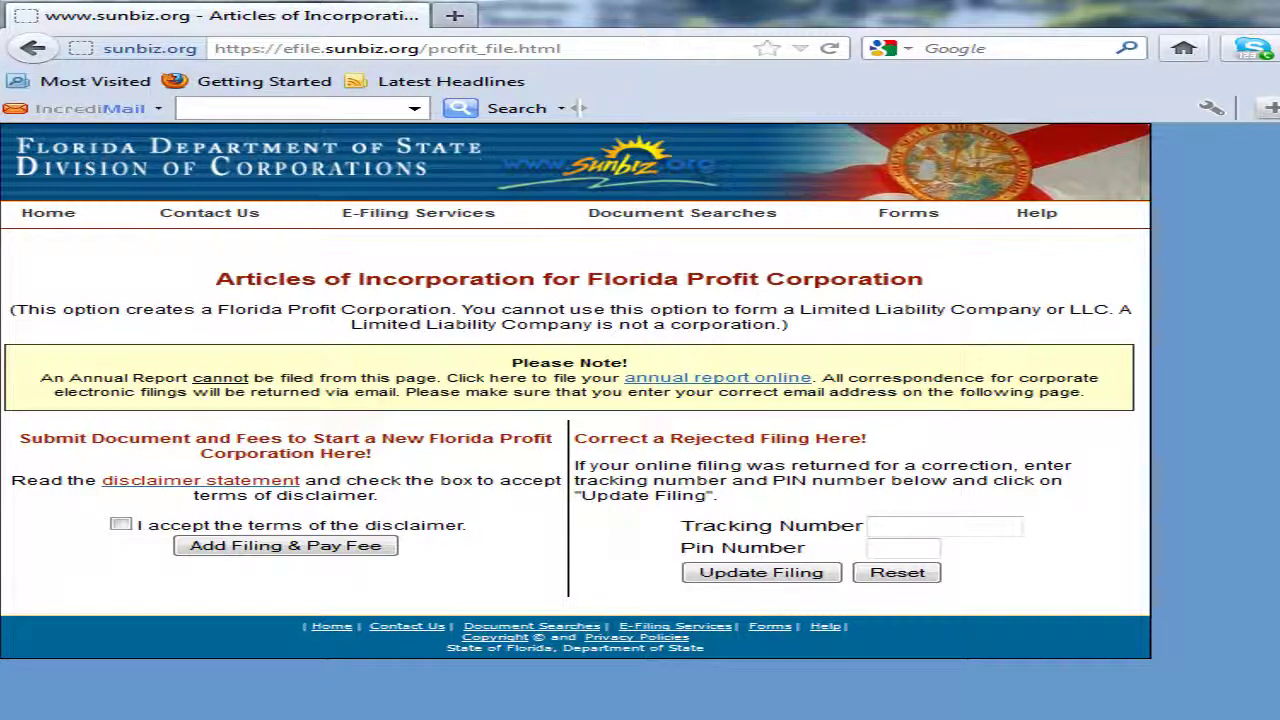
left_click(120, 526)
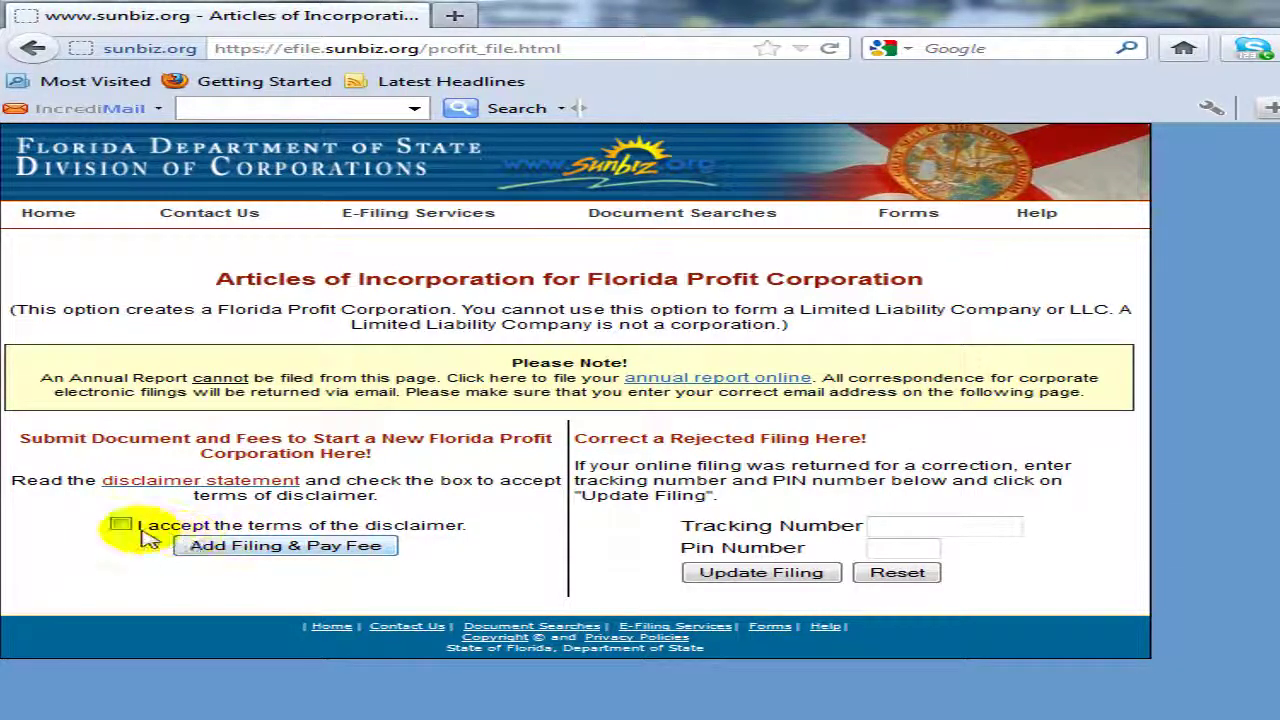
left_click(121, 526)
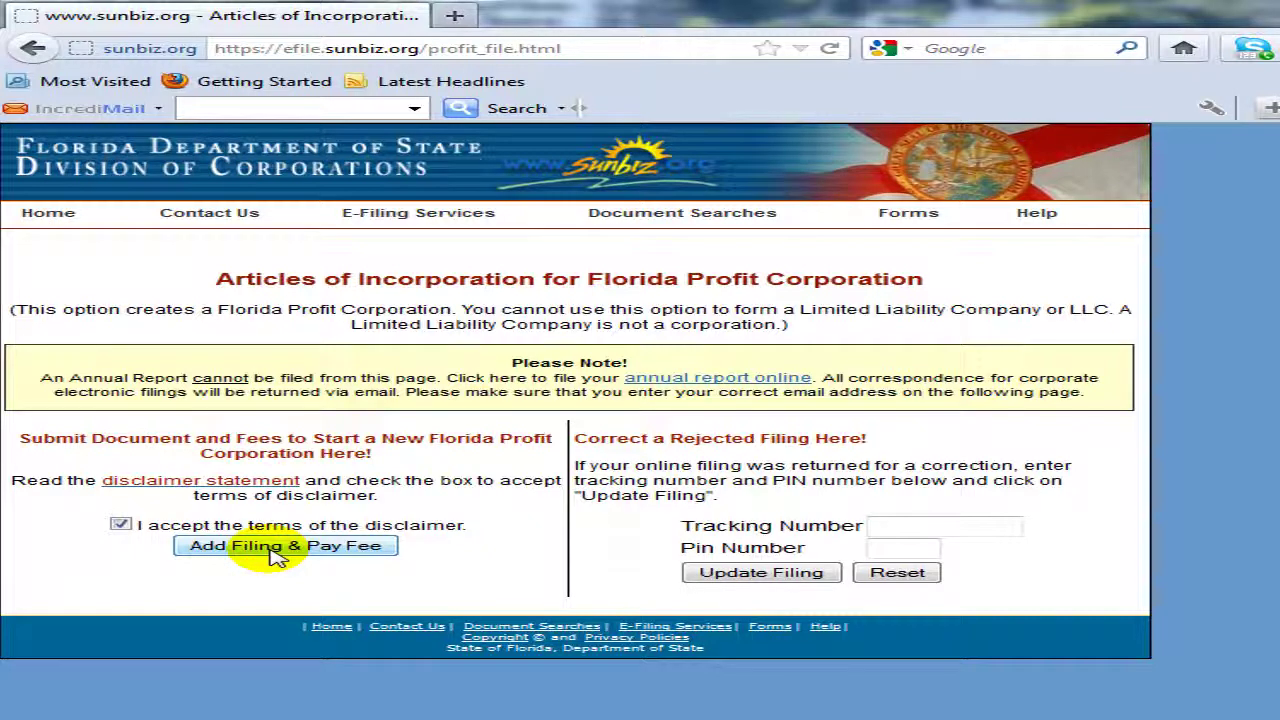
left_click(277, 548)
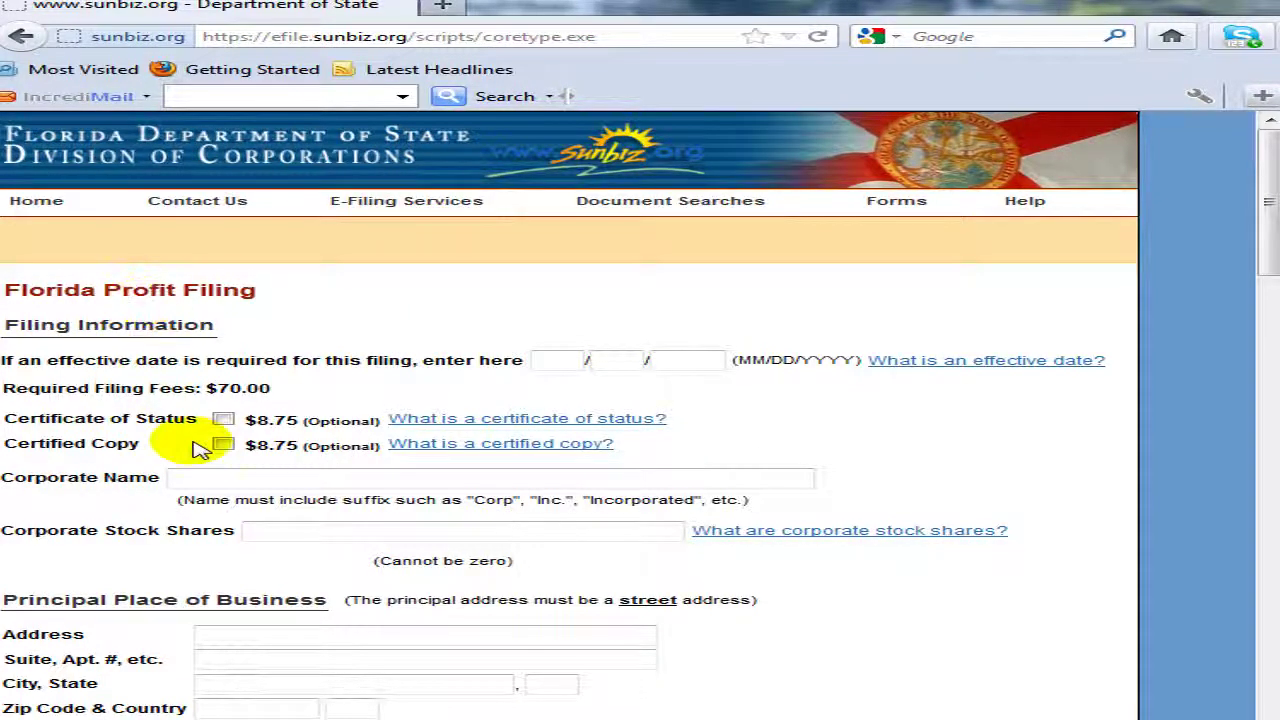
Examine the filing form's sections for filing information, principal place of business, mailing address and registered agent
scroll(1210, 265, "down", 1)
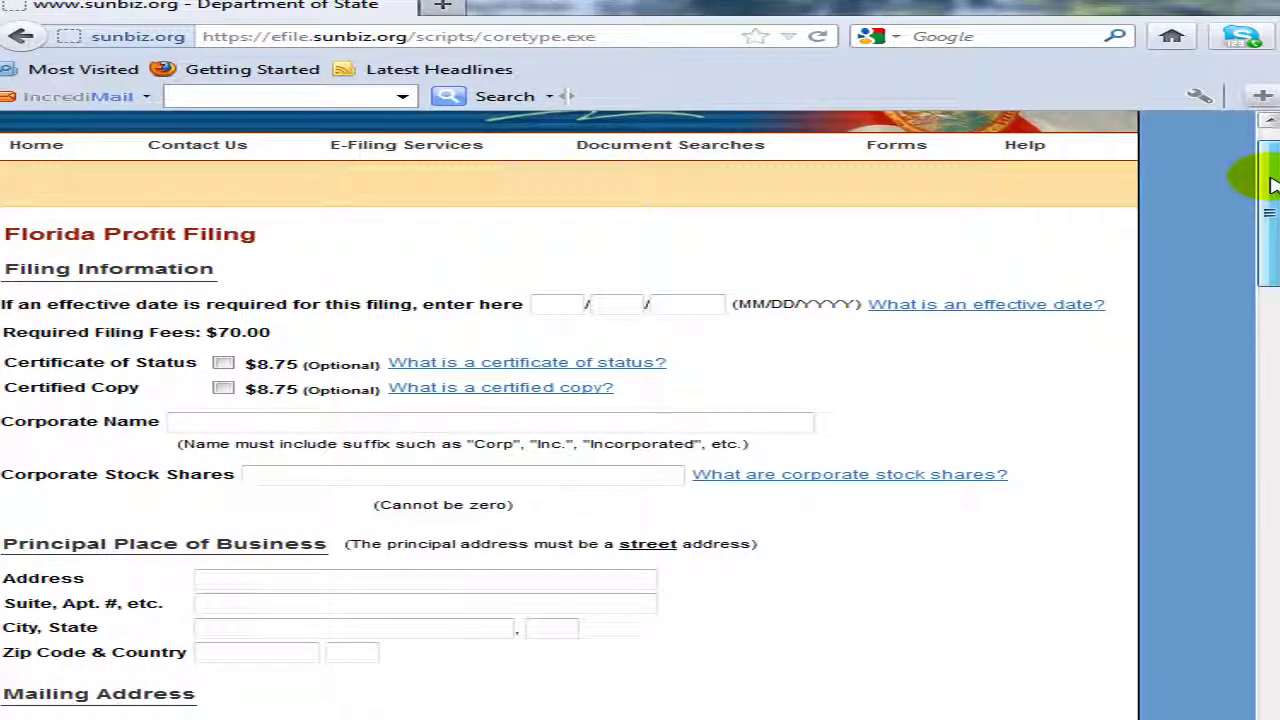
mouse_move(1270, 185)
left_mouse_down()
mouse_move(1249, 394)
mouse_move(1197, 577)
mouse_move(1250, 716)
mouse_move(1245, 190)
left_mouse_up()
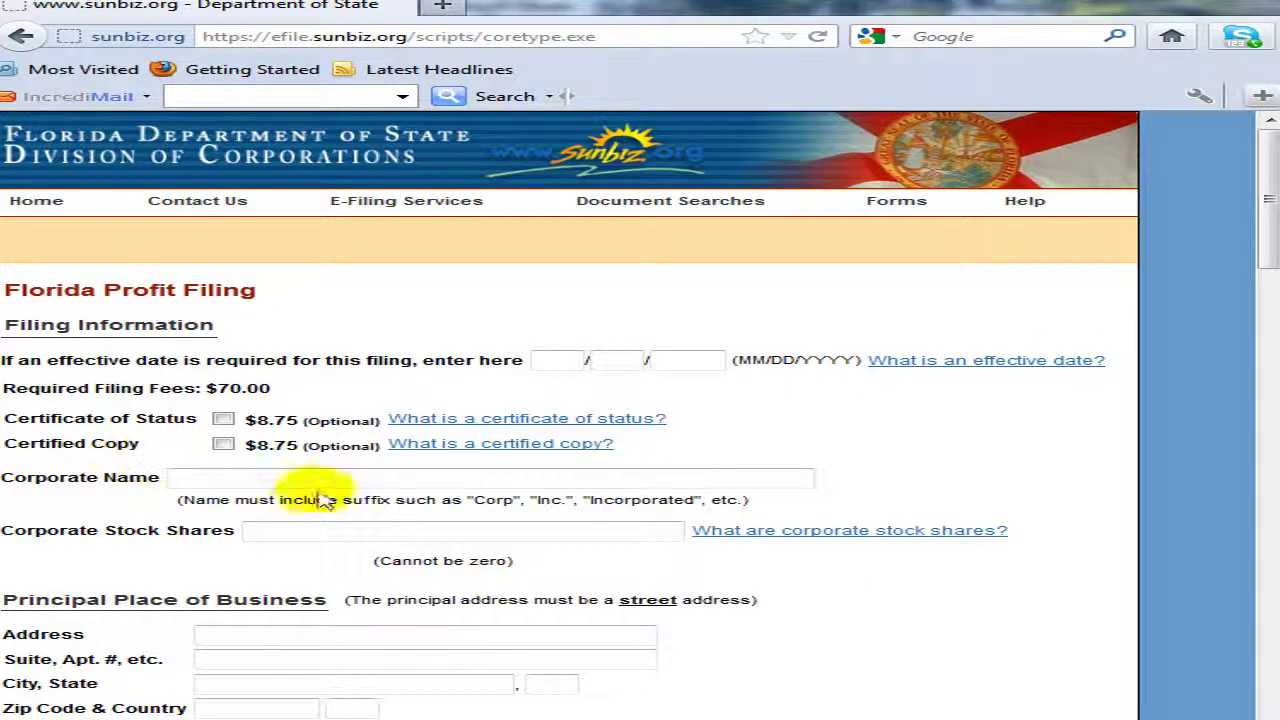
left_click(209, 483)
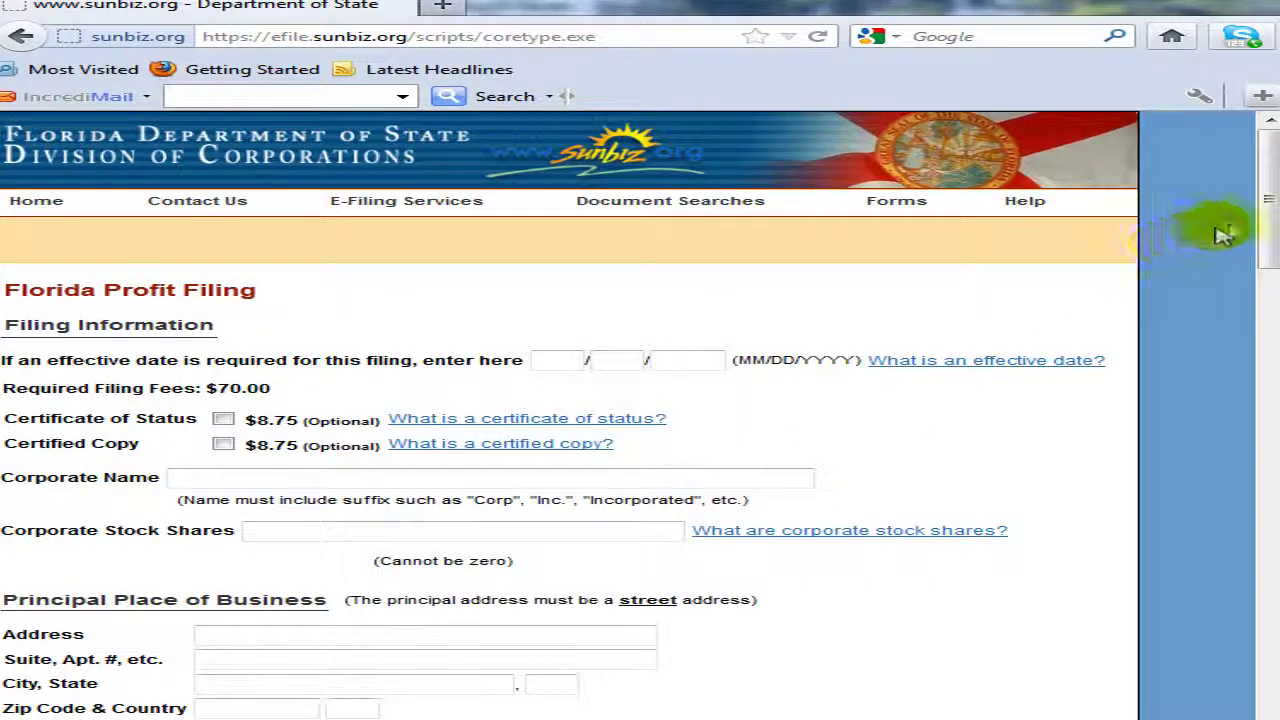
left_click_drag(1265, 215, 1251, 300)
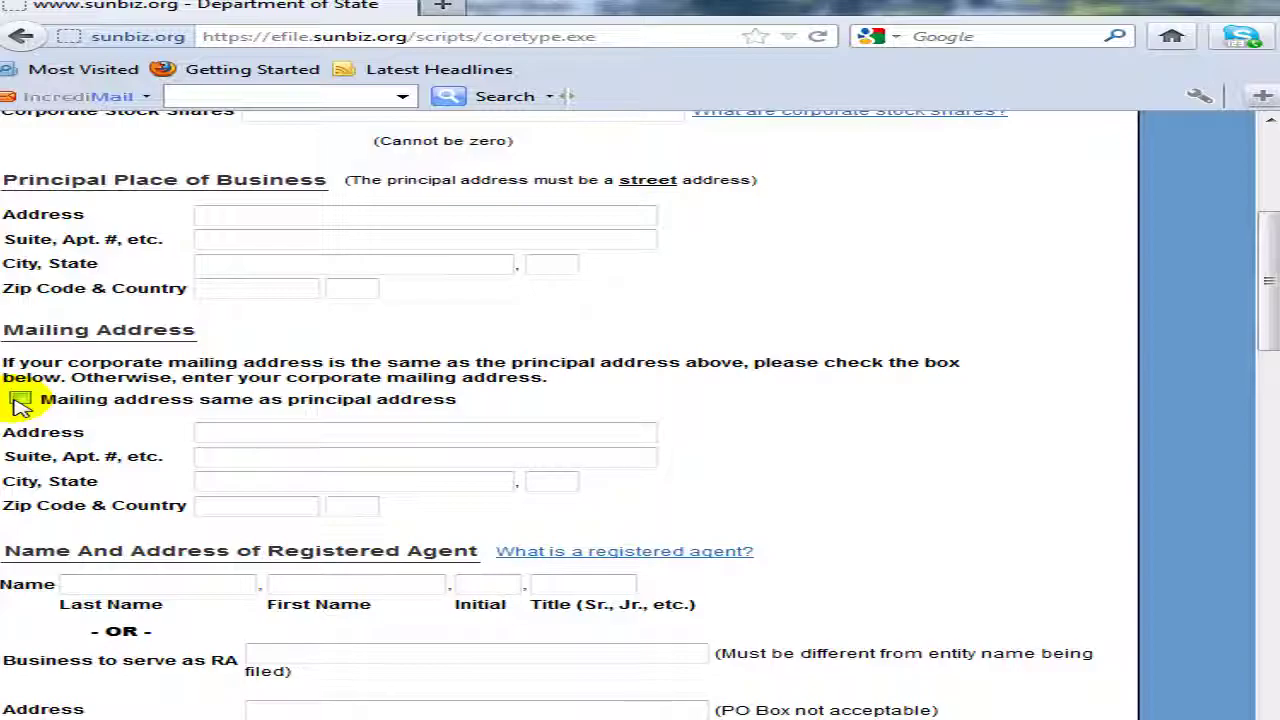
left_click_drag(1266, 300, 1262, 390)
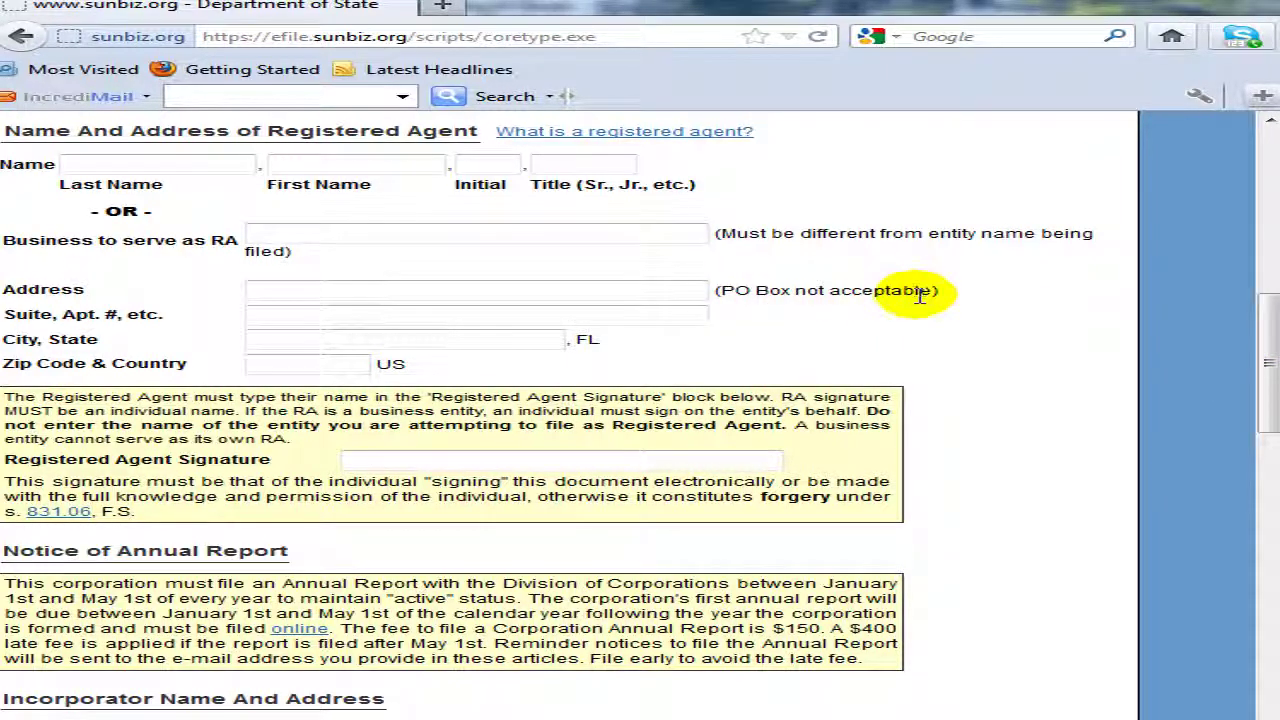
left_click(418, 458)
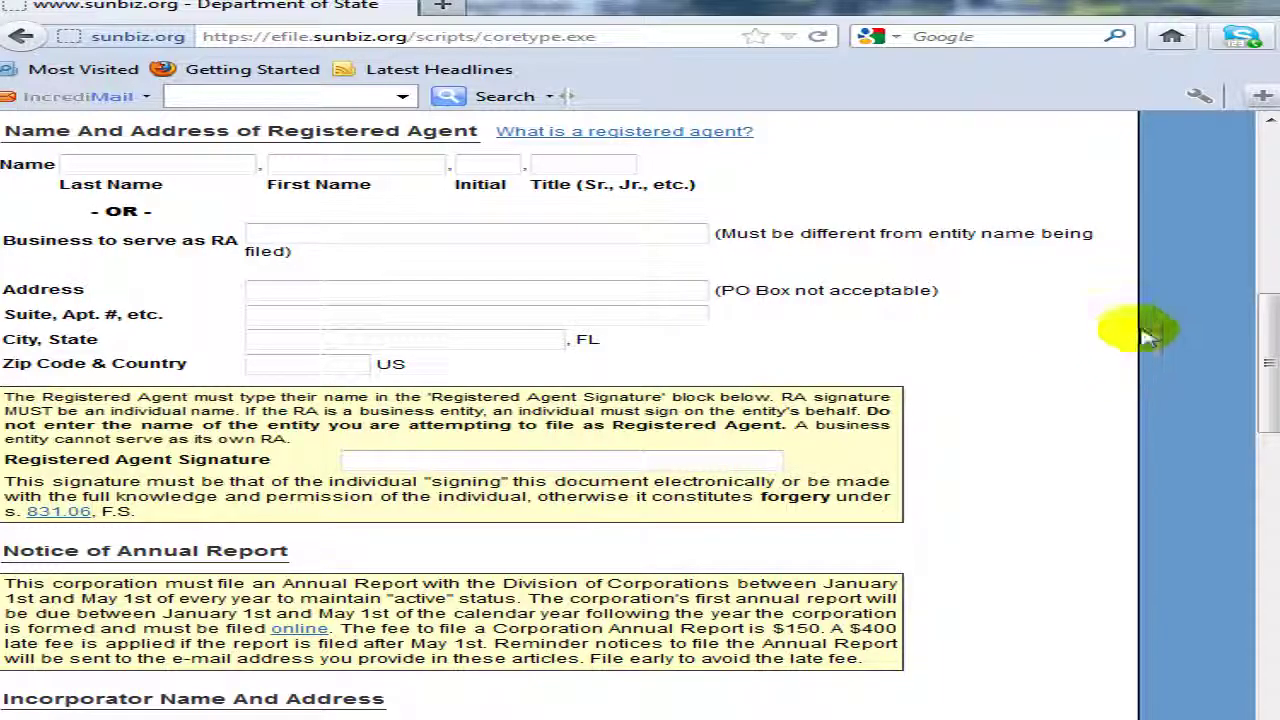
Examine the filing form's sections for annual report notice, incorporator, corporate purpose, correspondence e-mail and officers/directors
left_click_drag(1266, 322, 1257, 410)
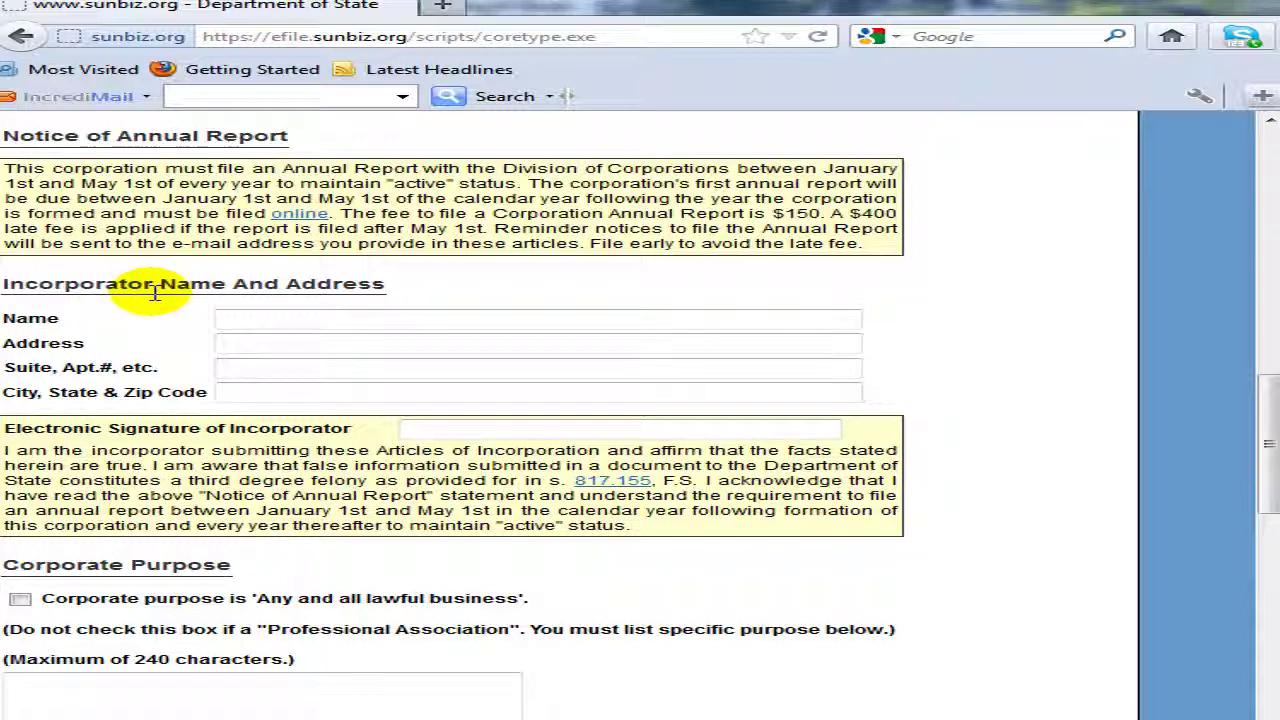
left_click(235, 312)
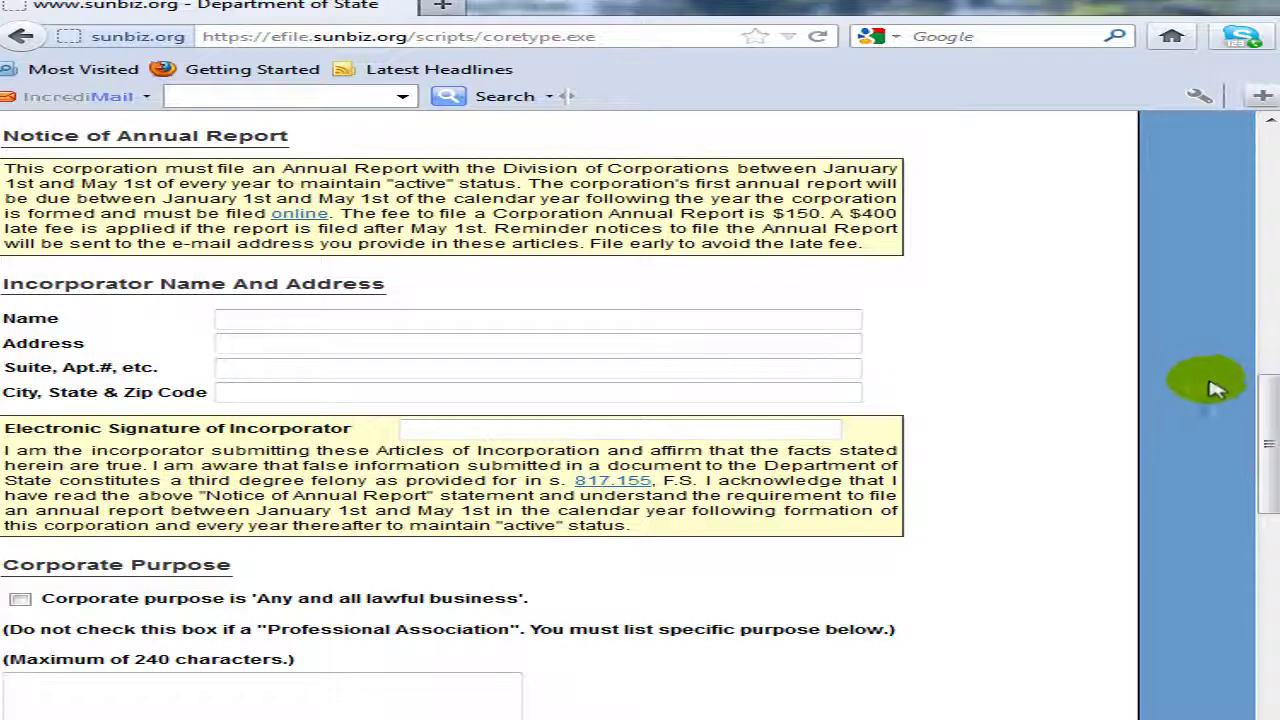
left_click_drag(1260, 410, 1222, 503)
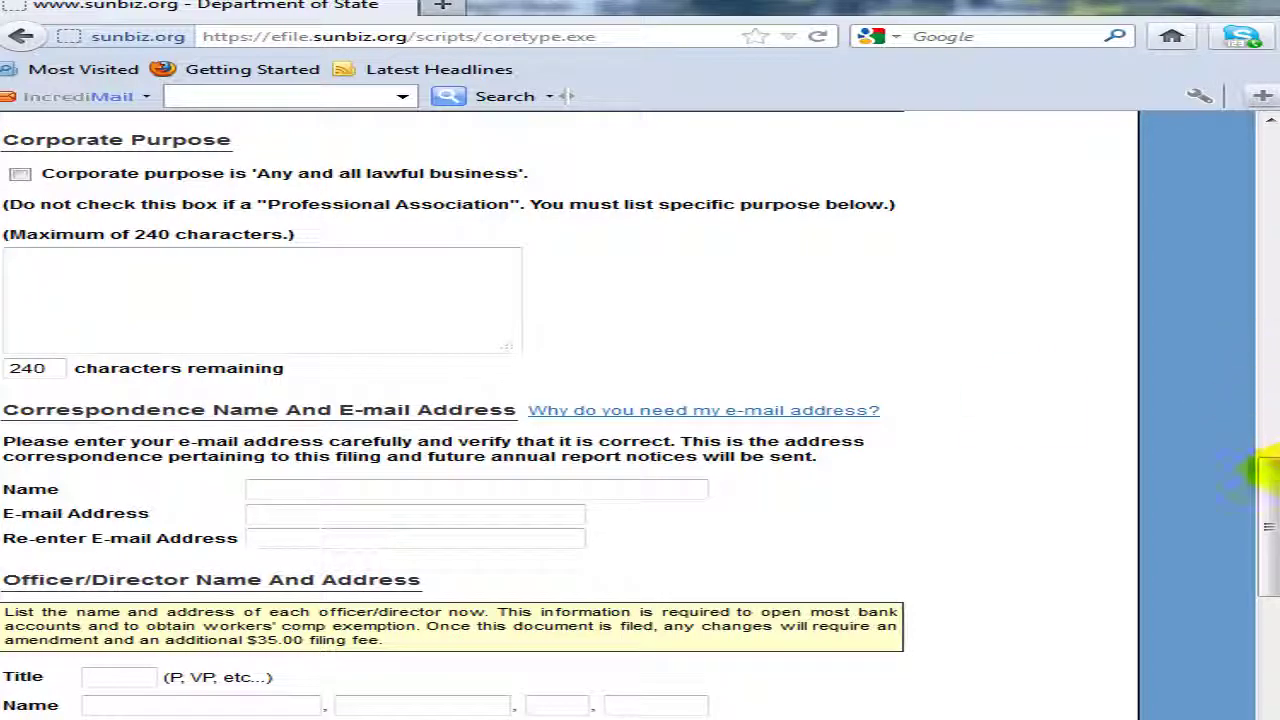
left_click_drag(1266, 477, 1264, 525)
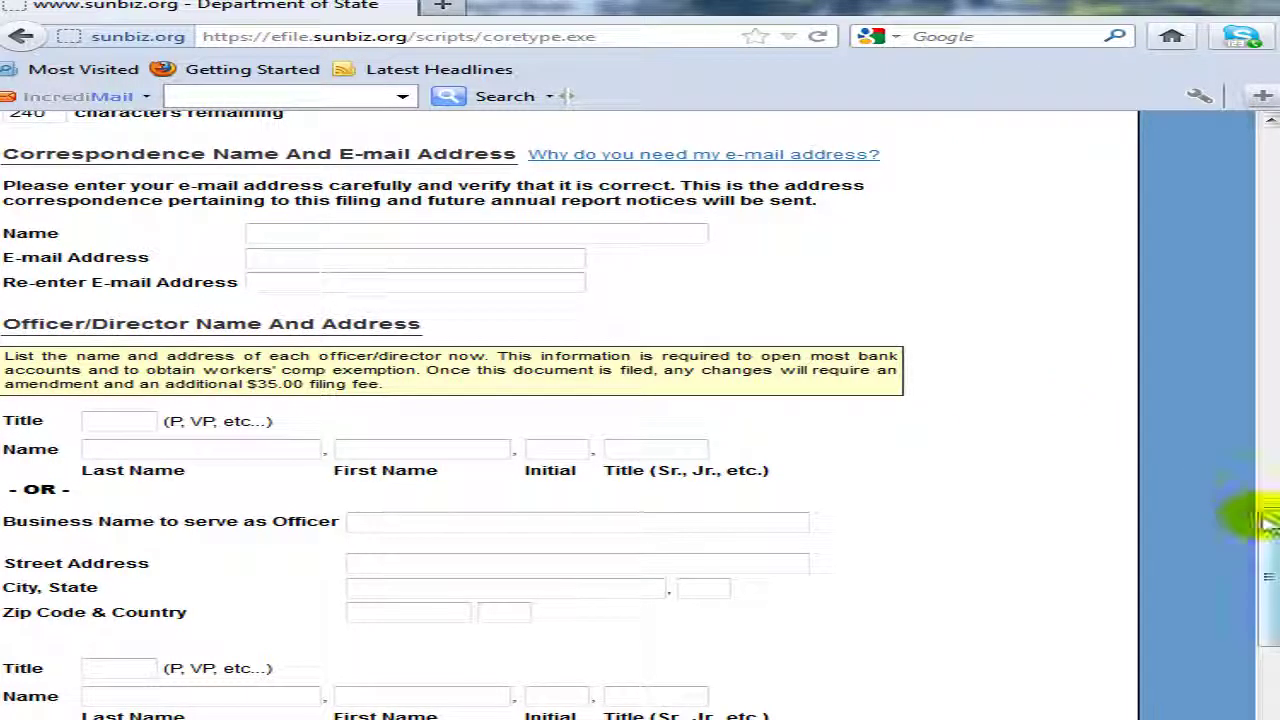
scroll(1252, 520, "down", 1)
left_click_drag(1262, 522, 1262, 545)
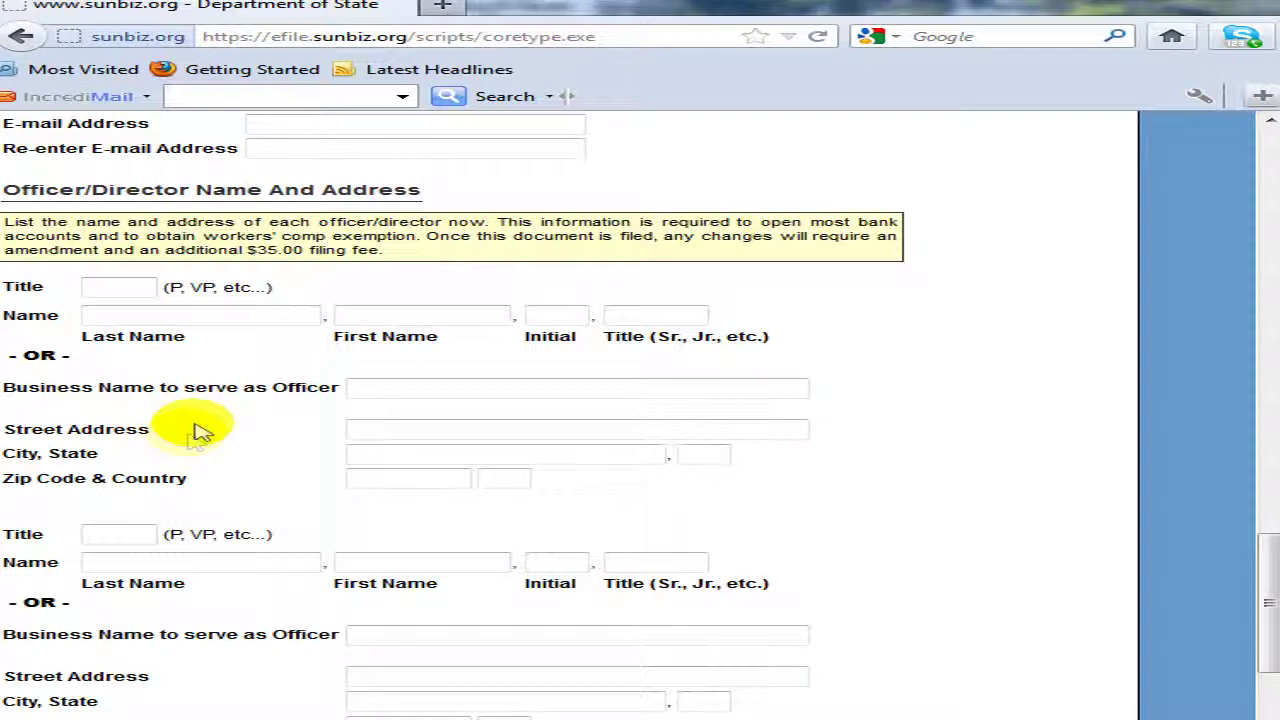
left_click(387, 453)
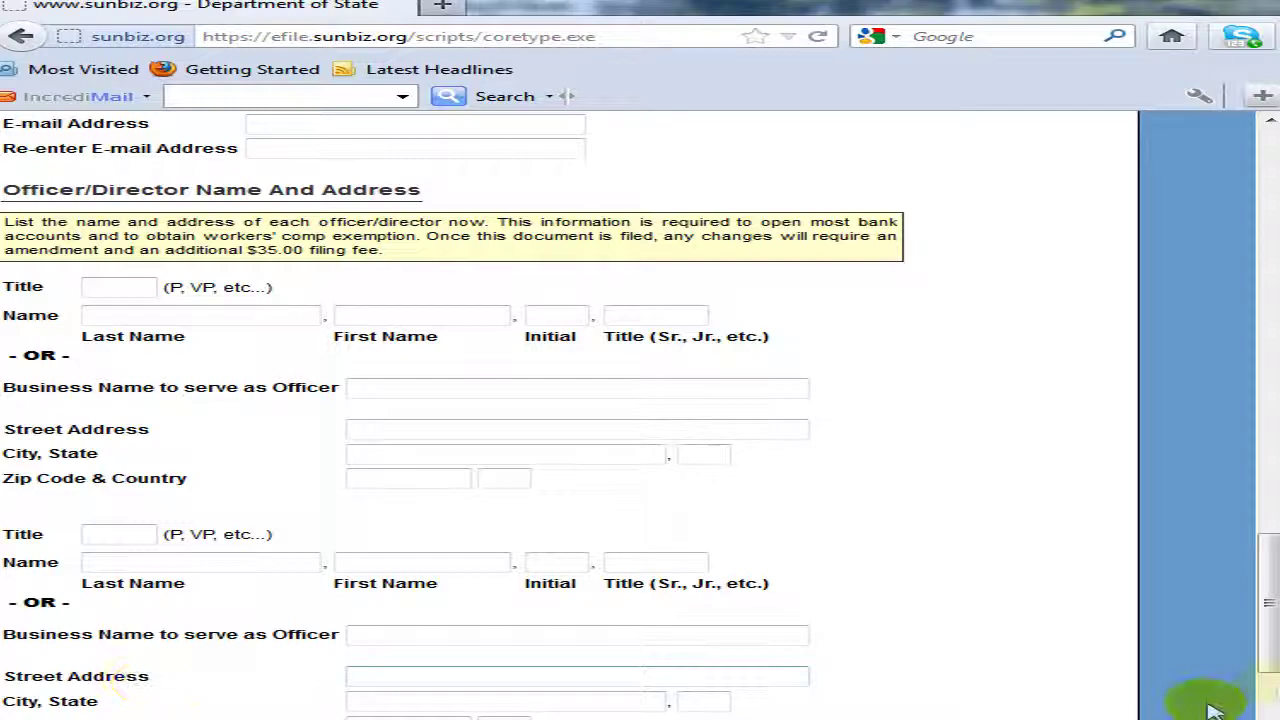
Fit the browser window so the end of the form can be reached, and continue with the completed filing form
left_click_drag(1266, 580, 1266, 719)
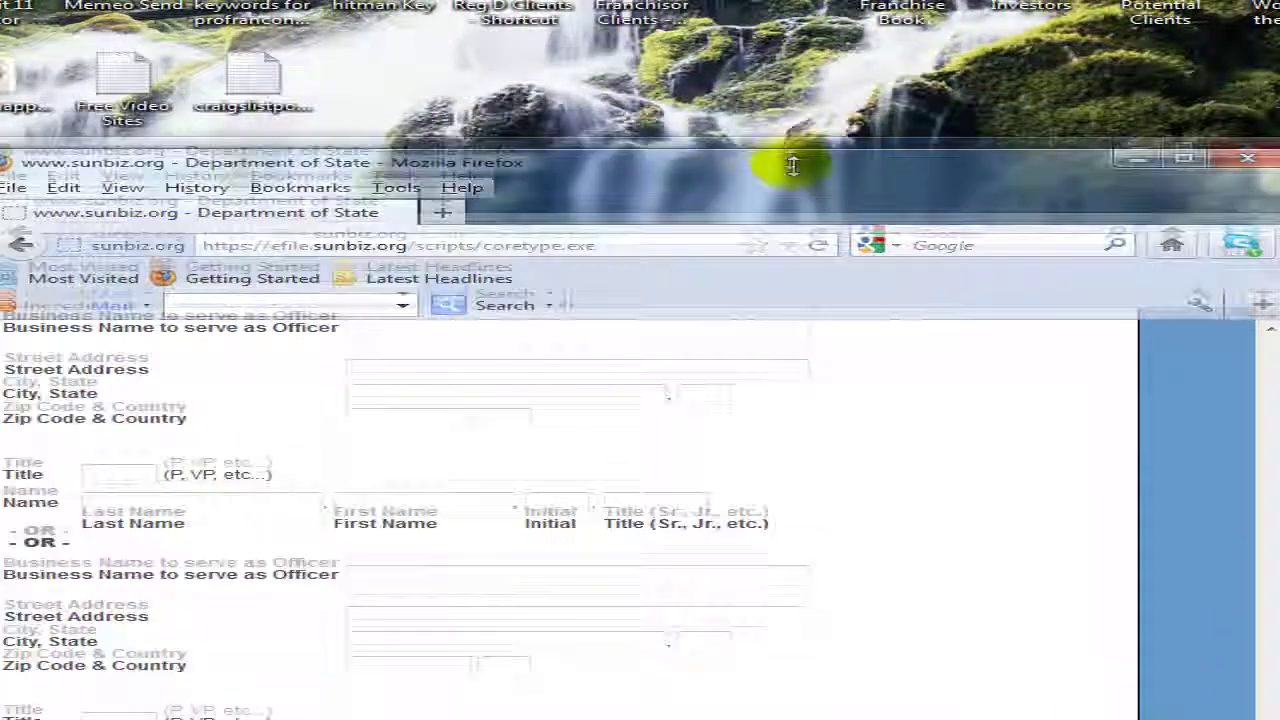
left_click_drag(792, 165, 795, 187)
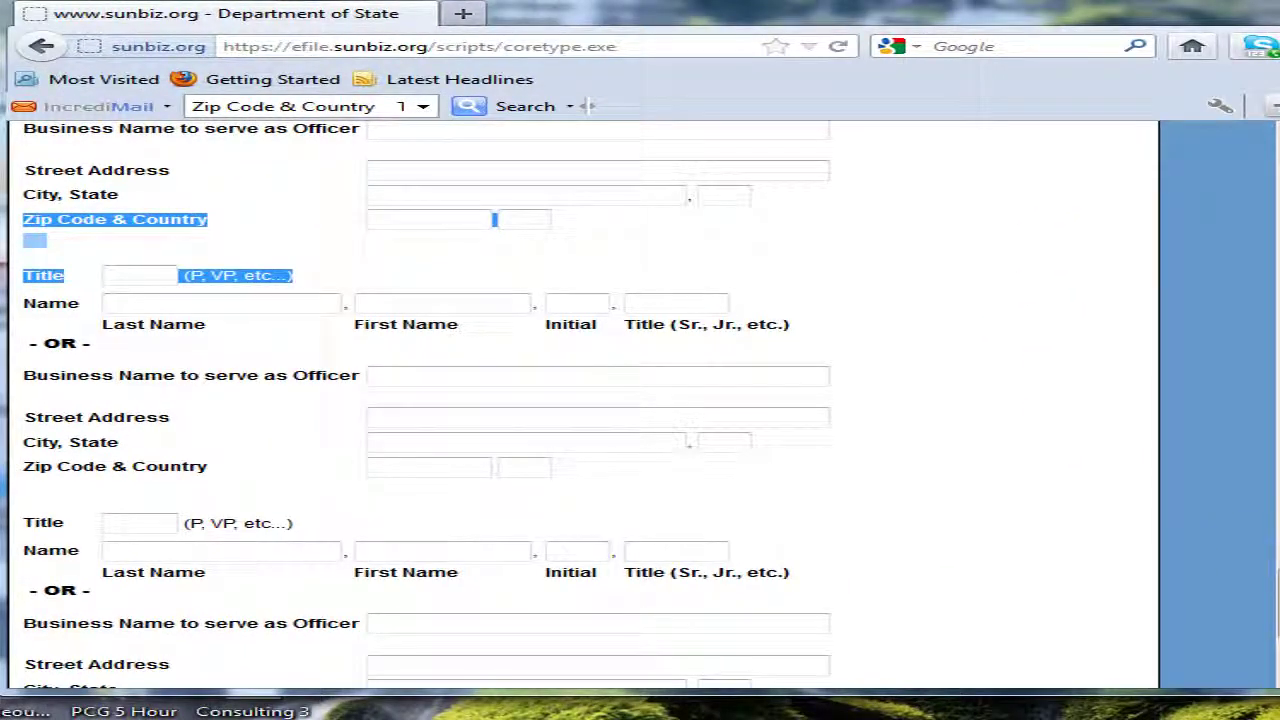
left_click_drag(1271, 580, 1265, 615)
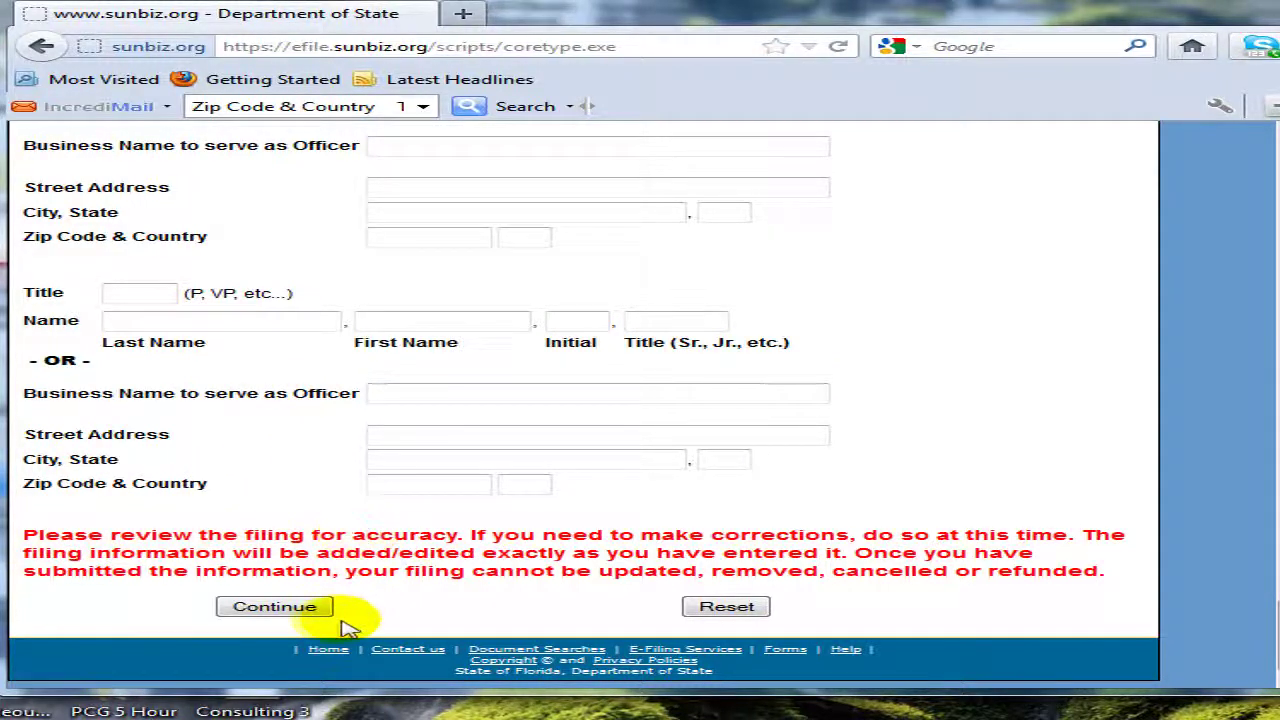
left_click(275, 607)
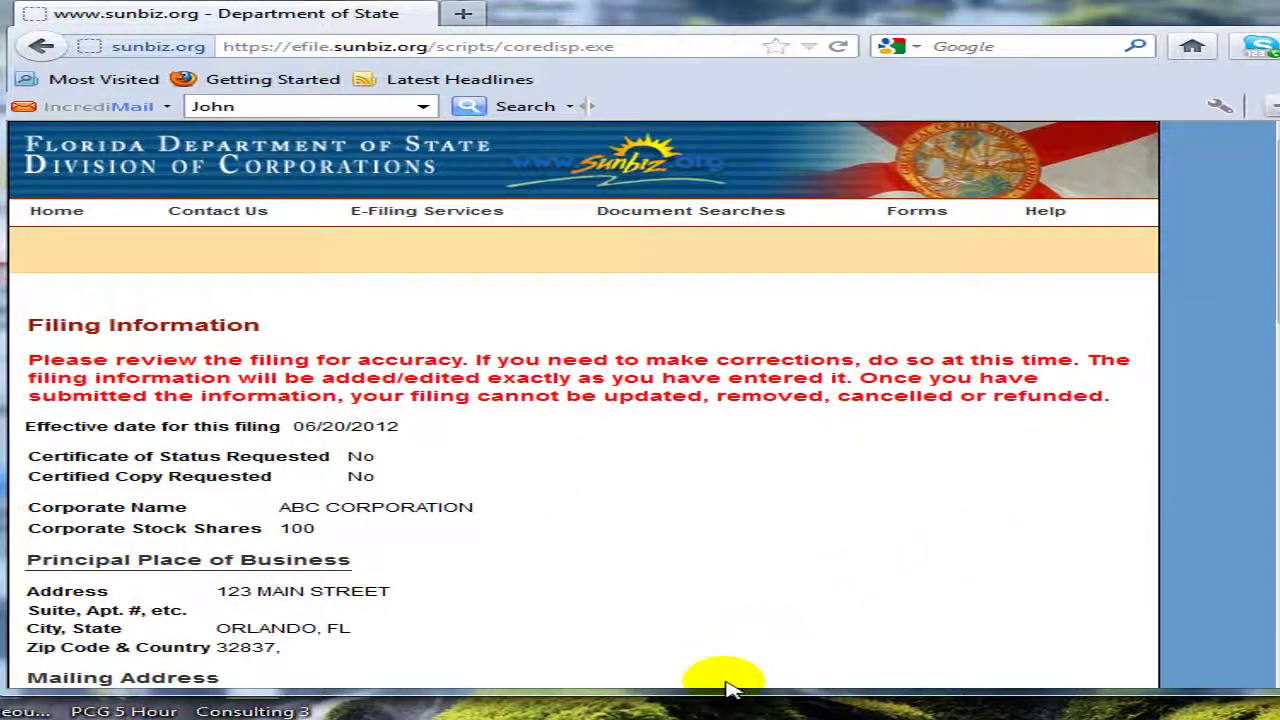
Review the entered filing information from corporate name to officer details, continue, and acknowledge the accuracy notice
left_click_drag(718, 692, 718, 719)
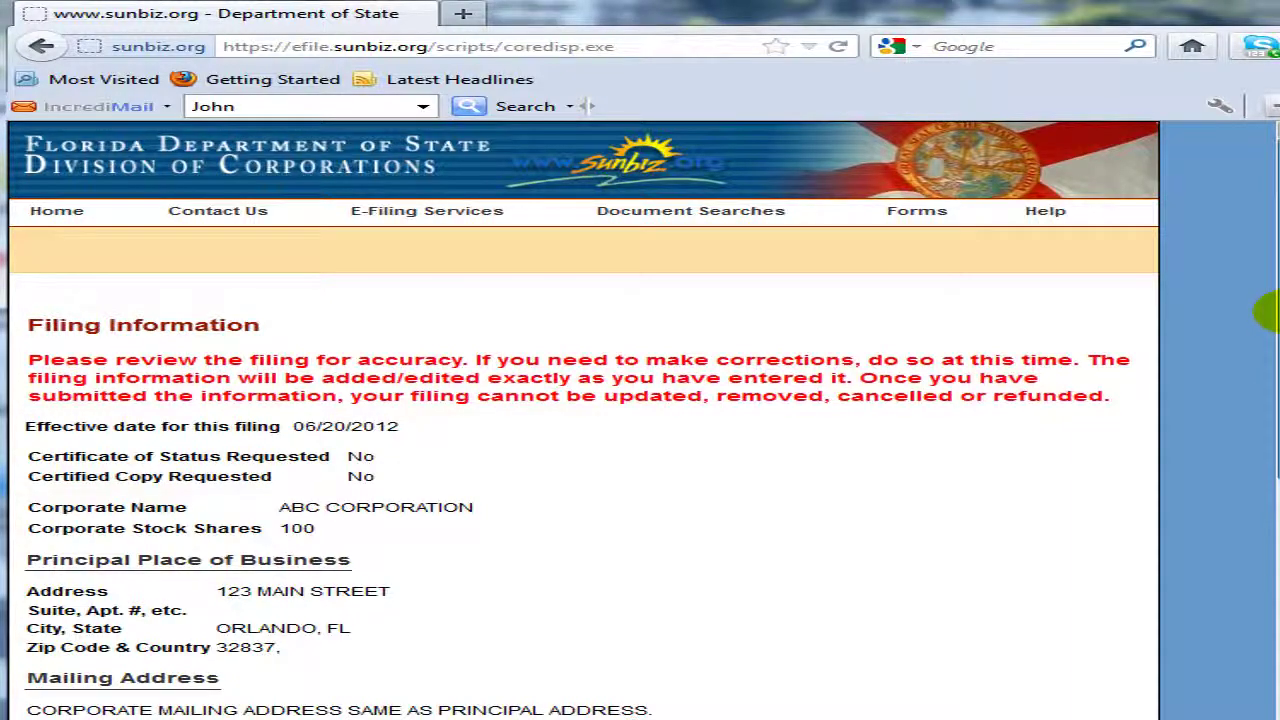
left_click_drag(1265, 310, 1214, 674)
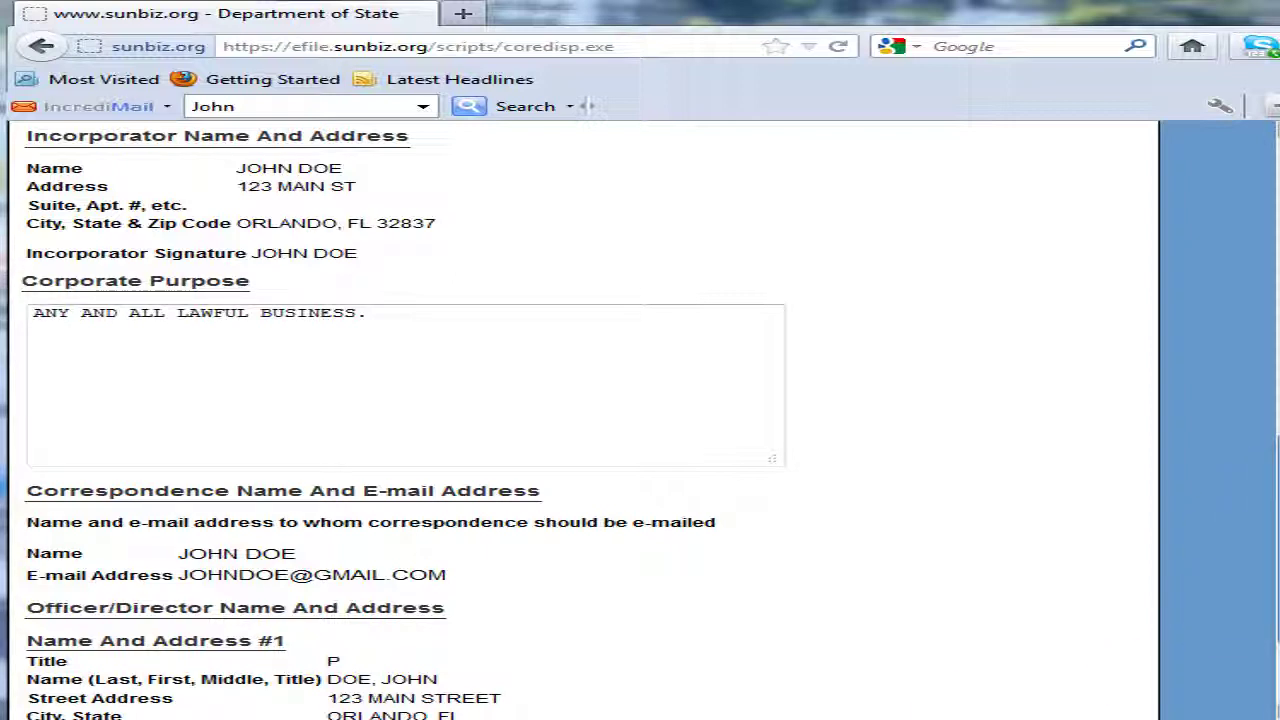
left_click_drag(1265, 475, 1249, 551)
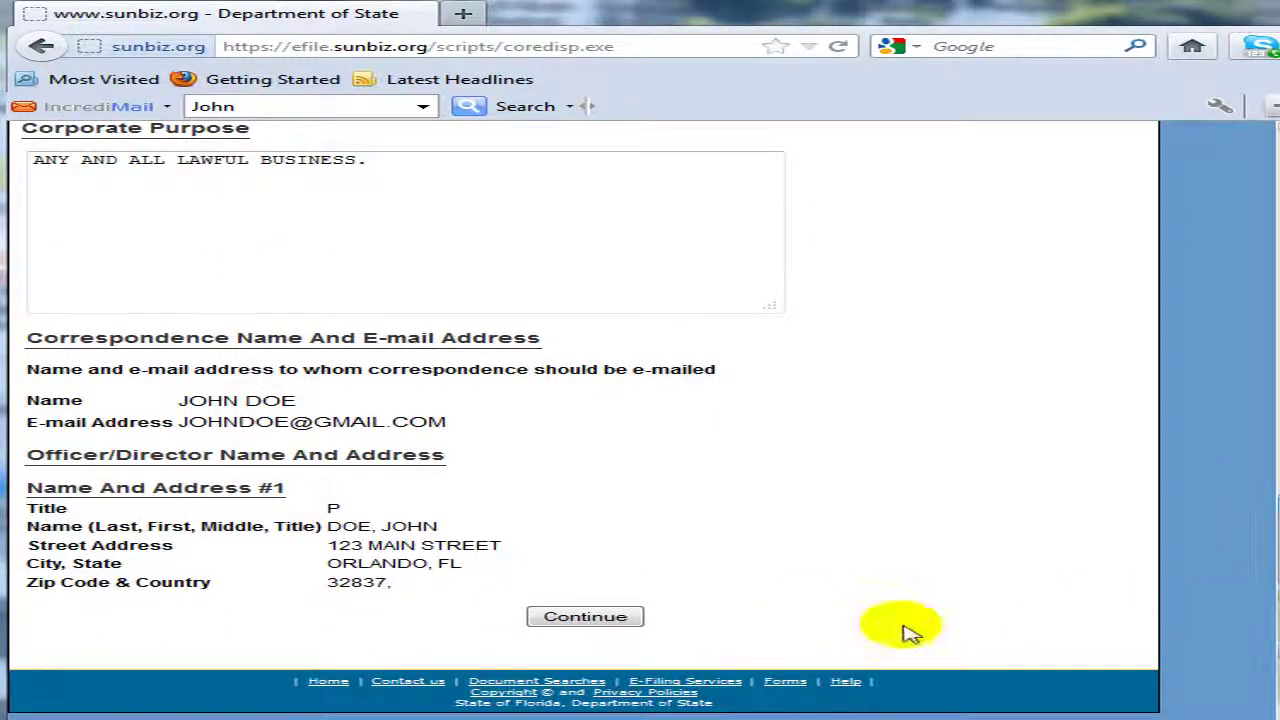
left_click(586, 618)
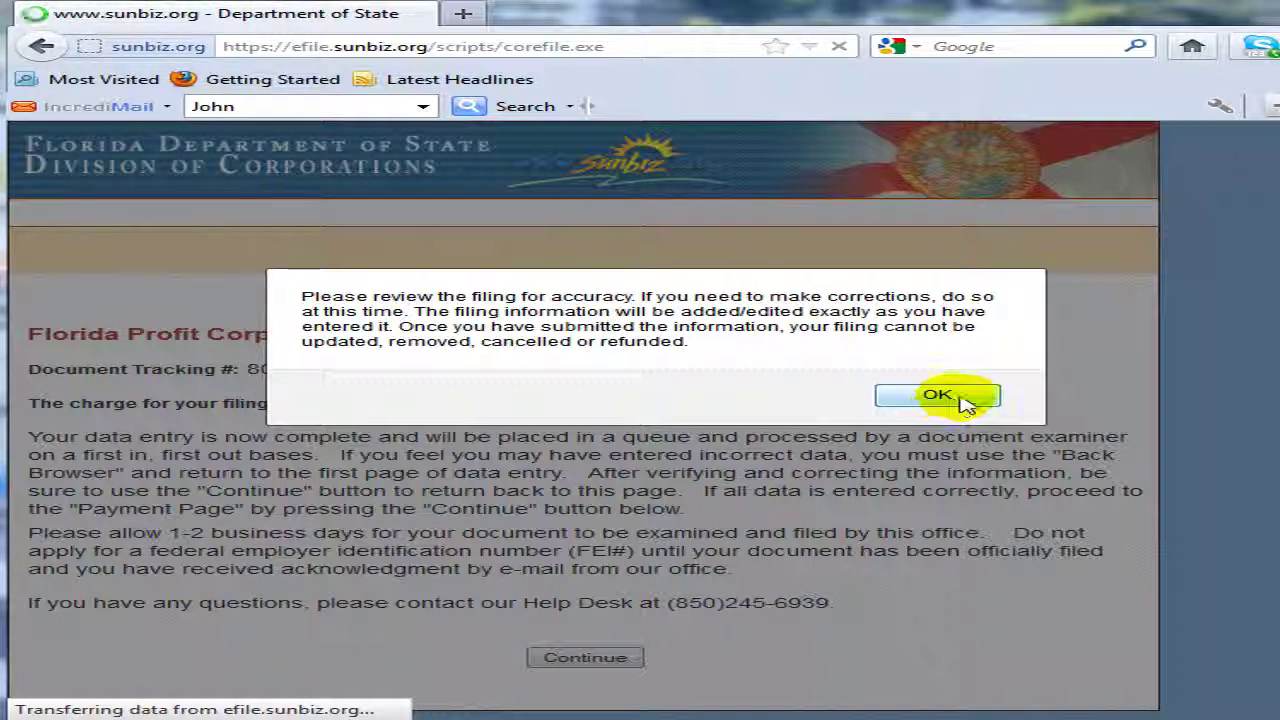
left_click(962, 398)
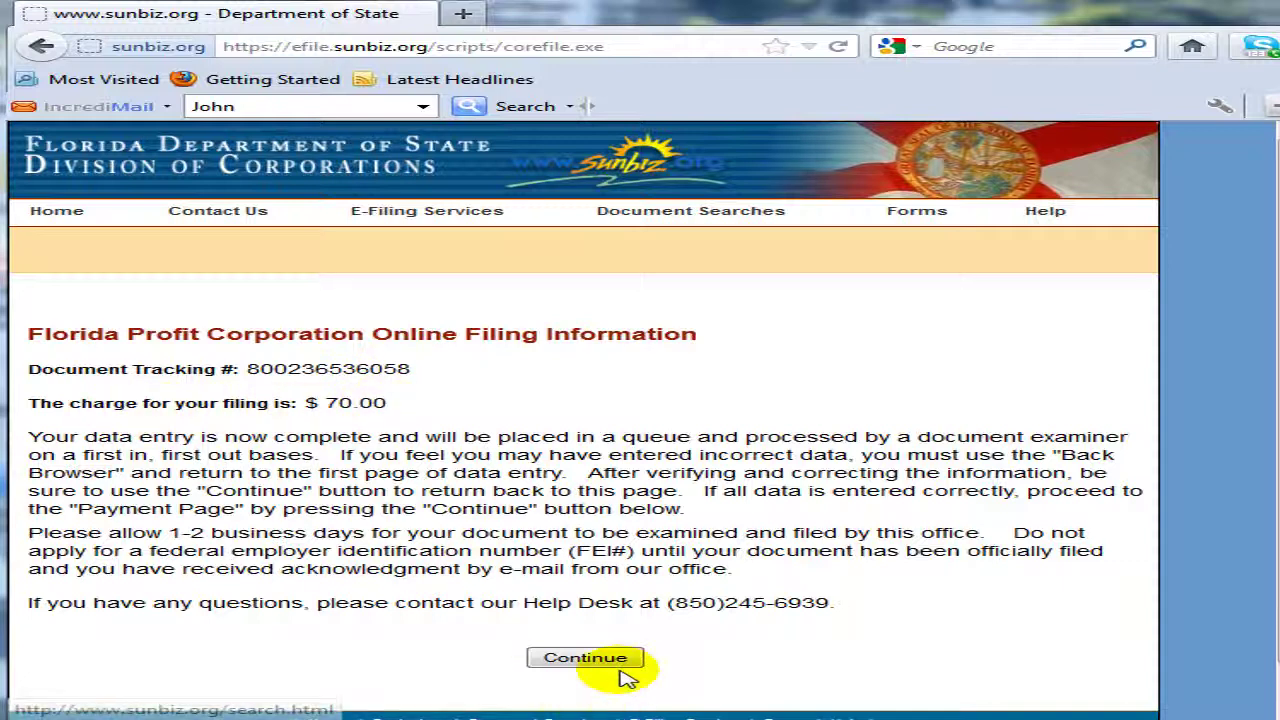
Proceed to the payment page, choose credit card payment for the filing and look over the card and billing fields
left_click(586, 658)
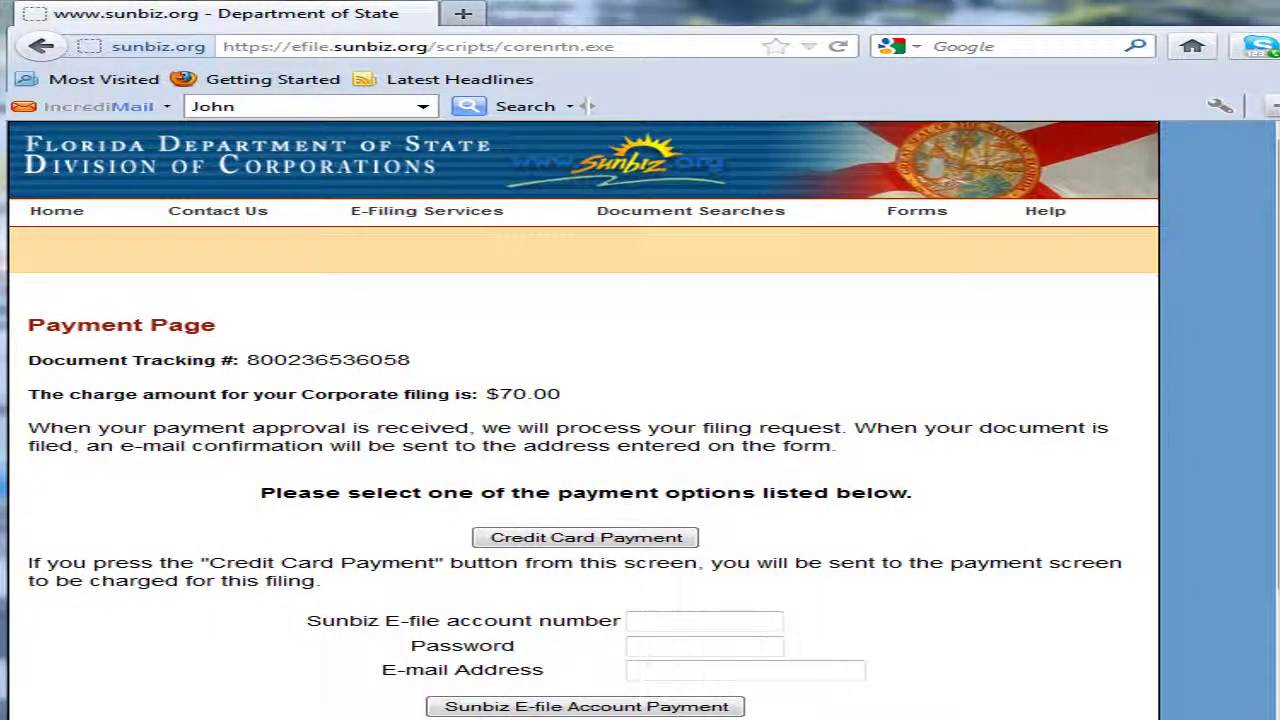
left_click_drag(1272, 300, 1271, 400)
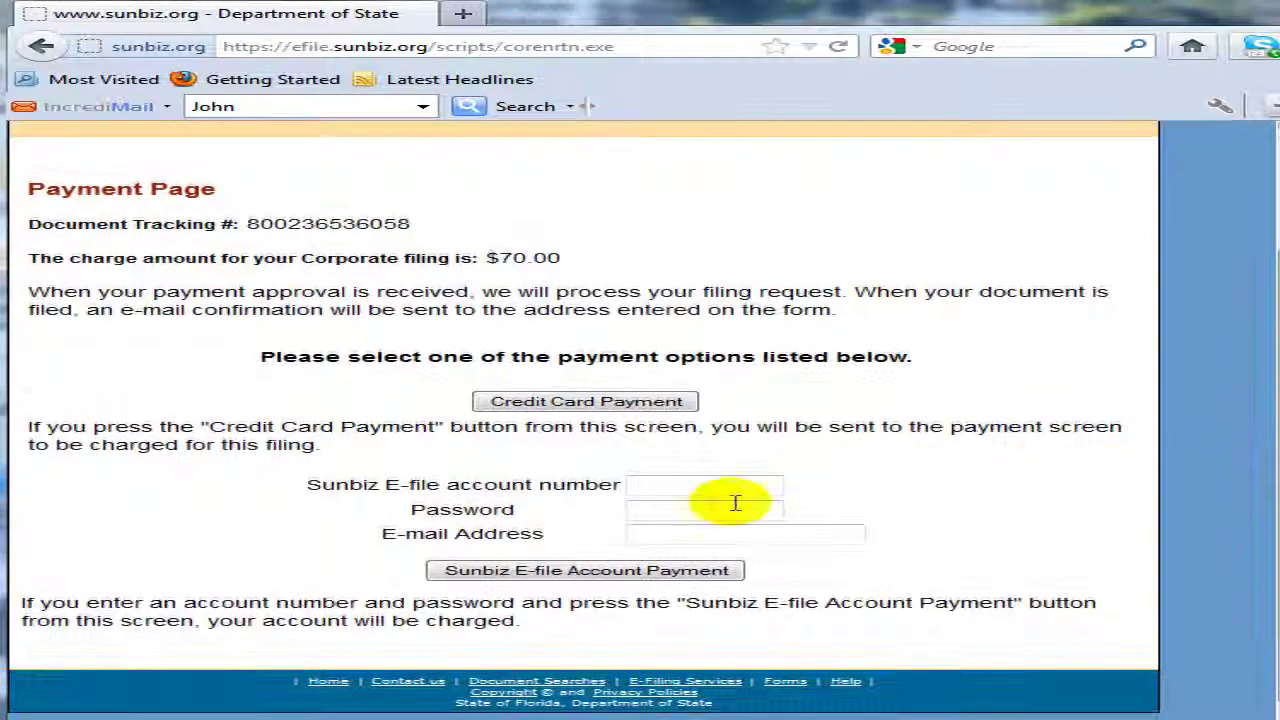
left_click(569, 404)
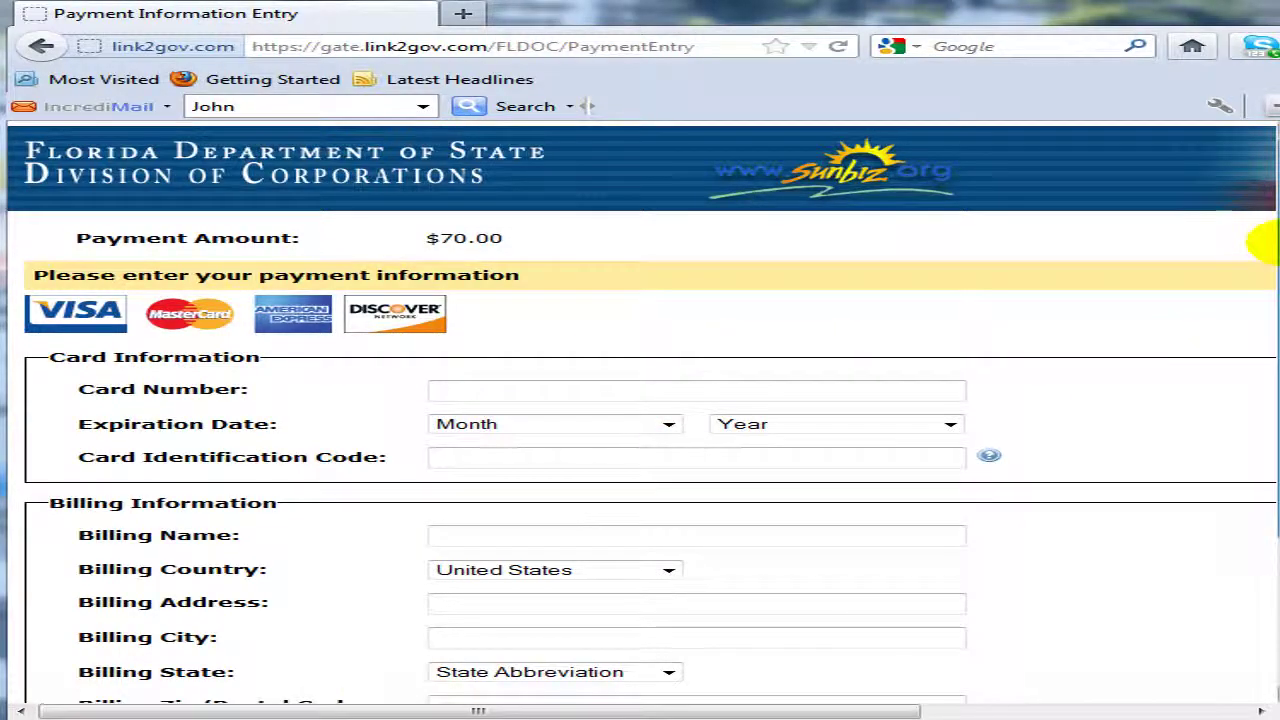
scroll(1260, 240, "down", 3)
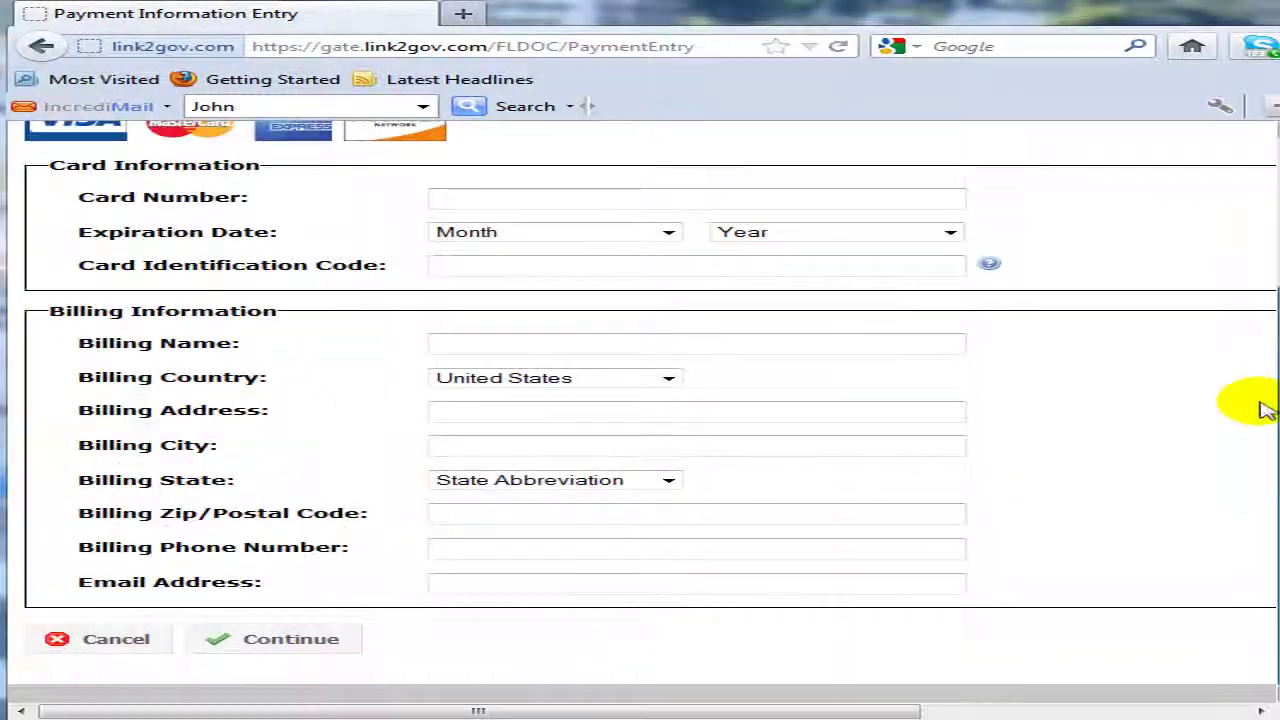